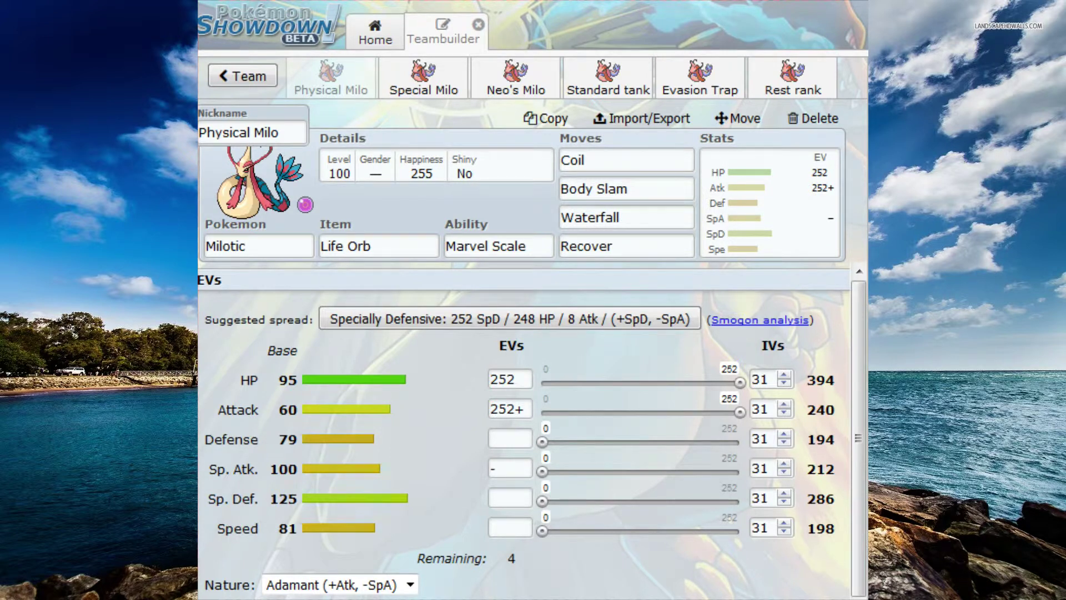
Step: Review the Physical Milo set's Coil and Body Slam moves and its suggested EV spread
{"action": "left_click", "coordinate": [627, 160]}
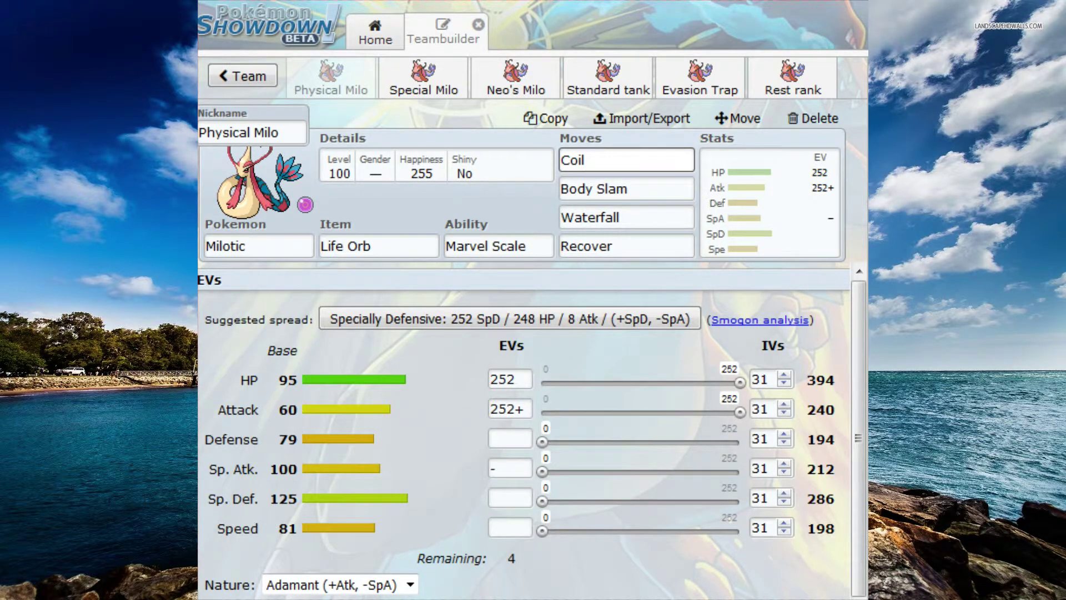
{"action": "left_click", "coordinate": [626, 189]}
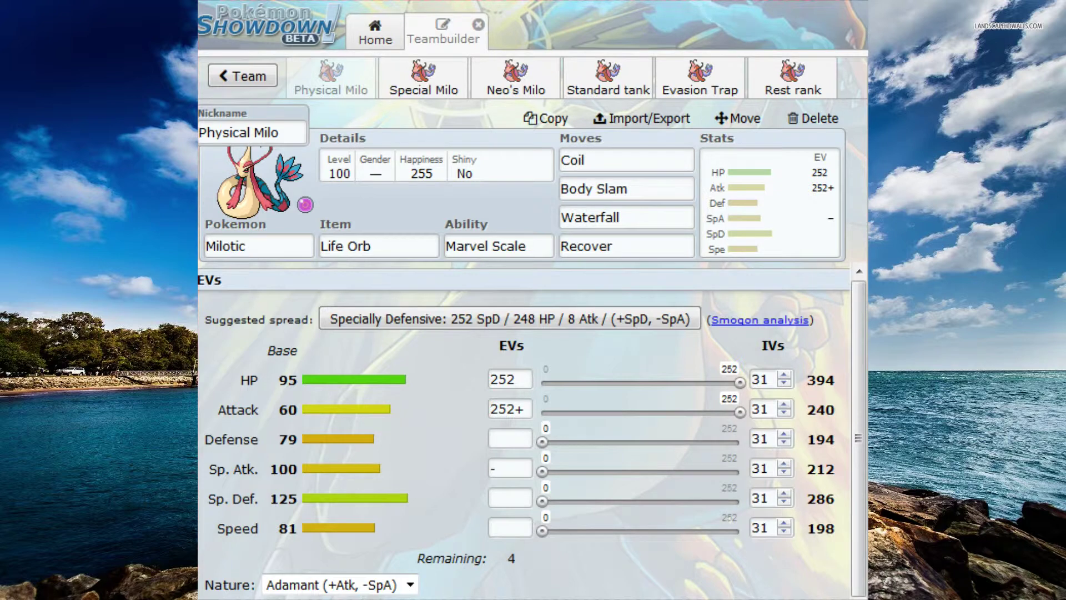
{"action": "left_click", "coordinate": [626, 189]}
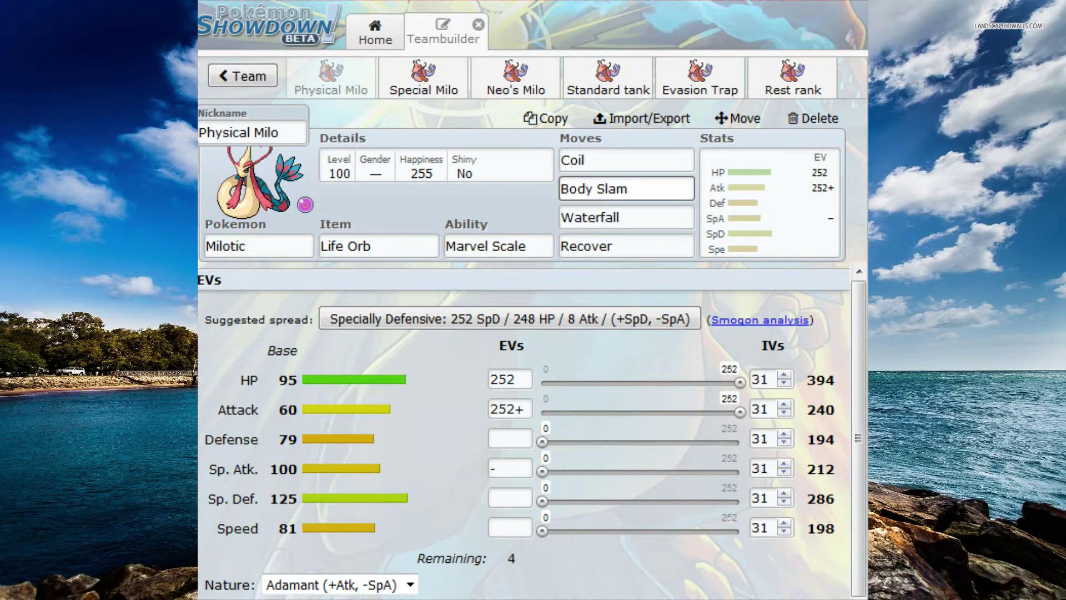
{"action": "left_click", "coordinate": [510, 319]}
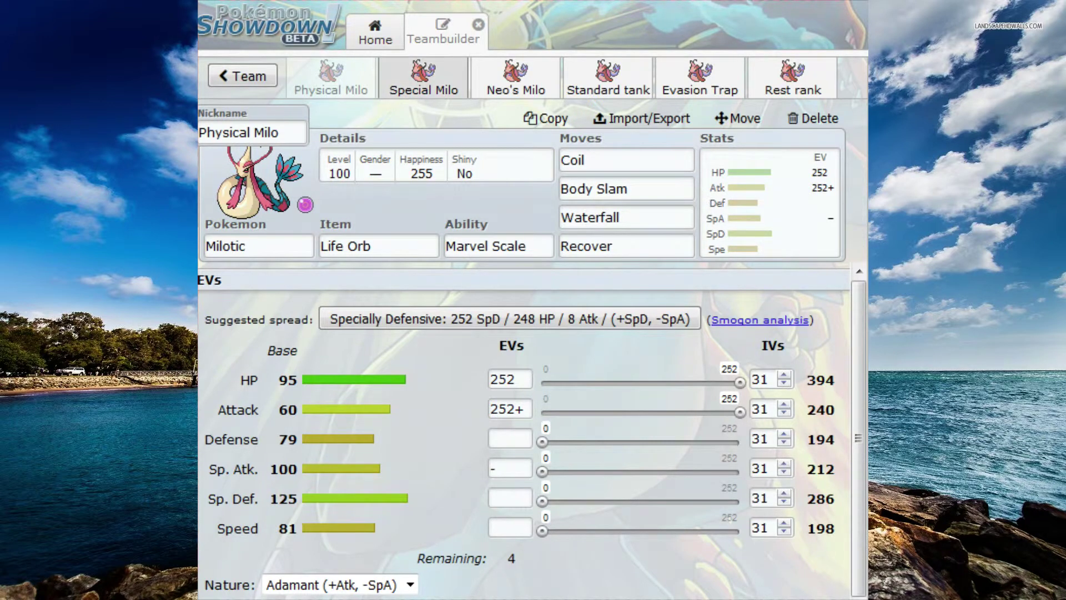
Step: View the Special Milo set, and examine the ability and four moves of the Neo's Milo set
{"action": "left_click", "coordinate": [423, 77]}
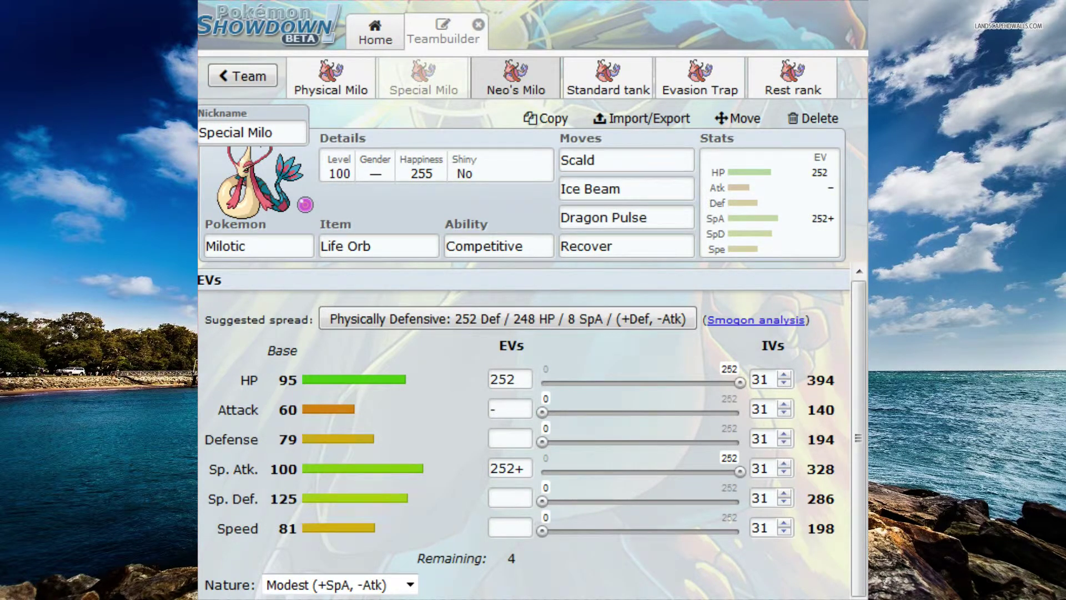
{"action": "left_click", "coordinate": [516, 77]}
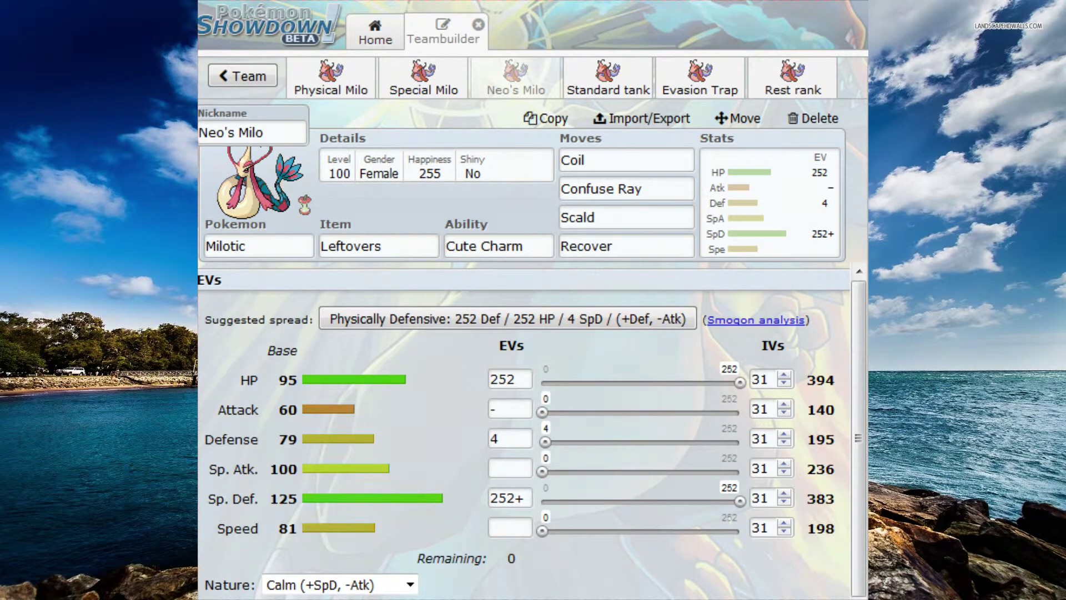
{"action": "left_click", "coordinate": [498, 246]}
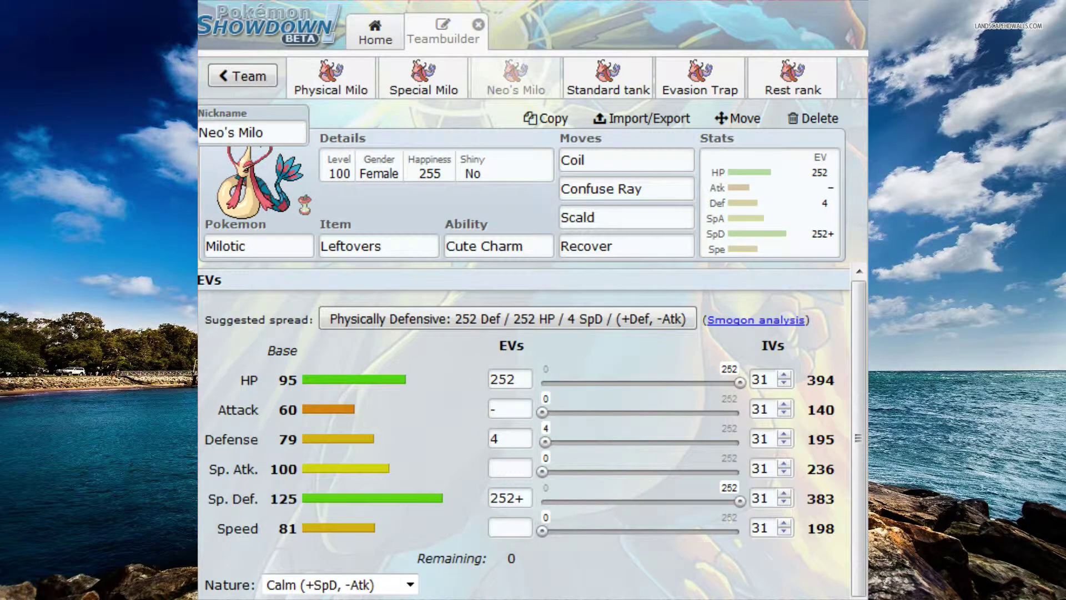
{"action": "left_click", "coordinate": [627, 189]}
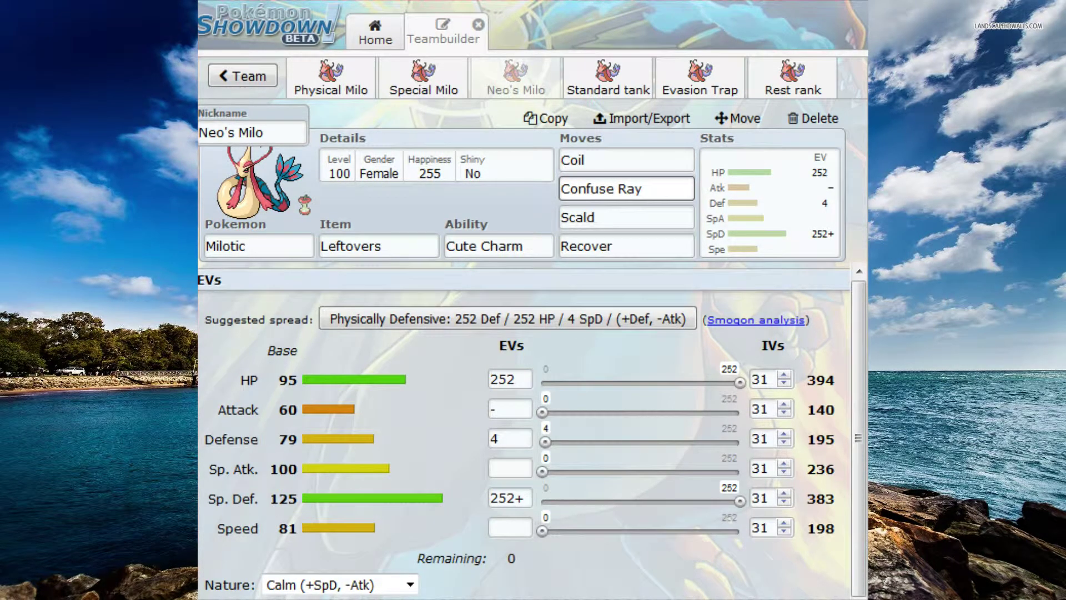
{"action": "left_click", "coordinate": [627, 160]}
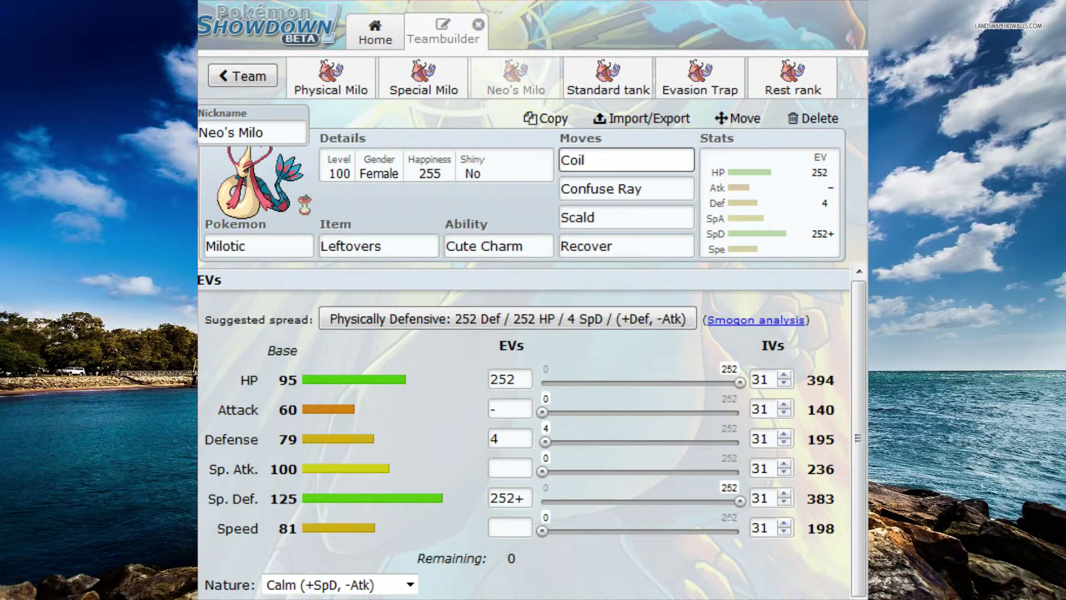
{"action": "left_click", "coordinate": [499, 246]}
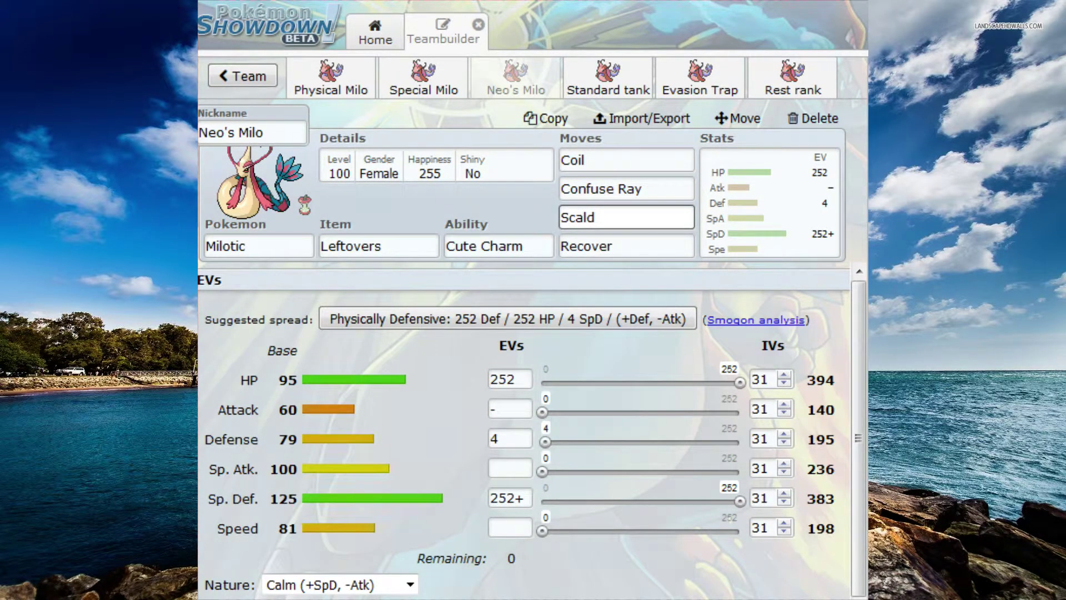
{"action": "left_click", "coordinate": [626, 246]}
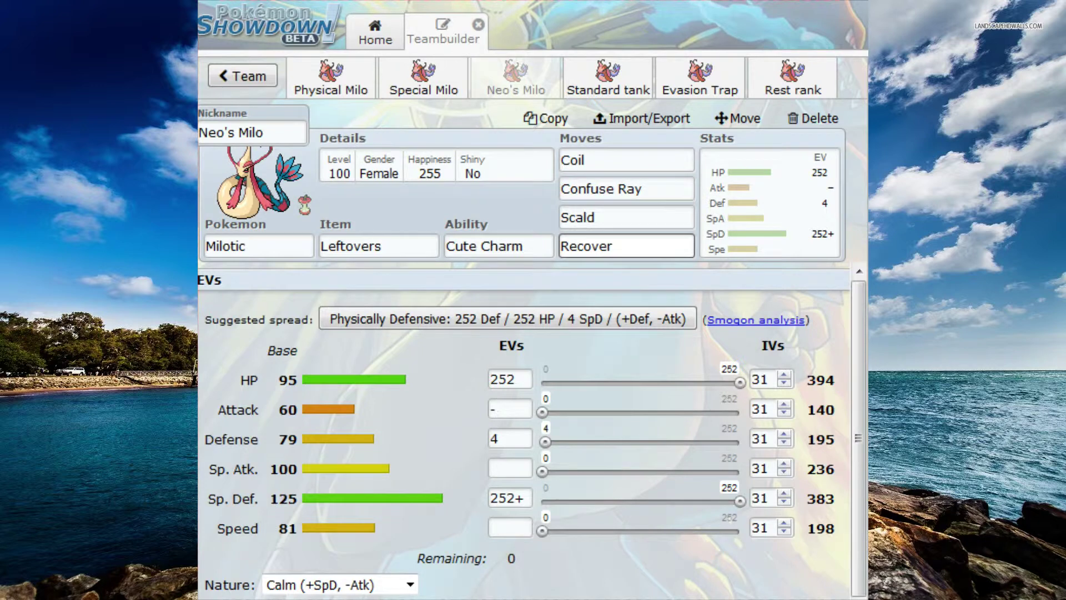
{"action": "key", "text": "Tab"}
Step: Look up Coil in the usable moves for Neo's Milo and return to its EV settings
{"action": "left_click", "coordinate": [626, 160]}
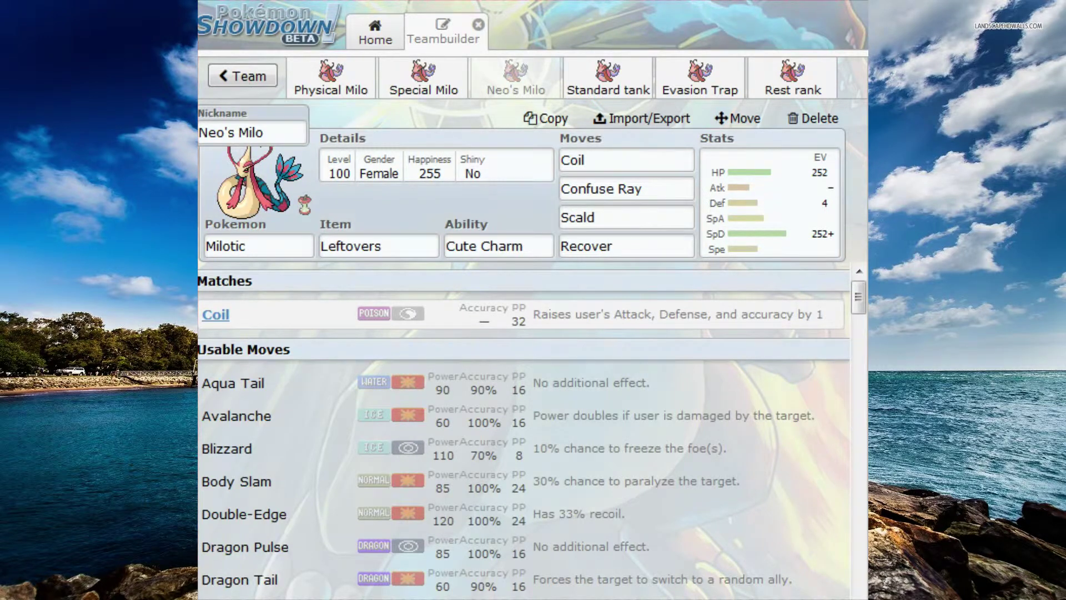
{"action": "key", "text": "Tab"}
{"action": "key", "text": "Tab"}
{"action": "key", "text": "Tab"}
{"action": "key", "text": "Tab"}
{"action": "key", "text": "Tab"}
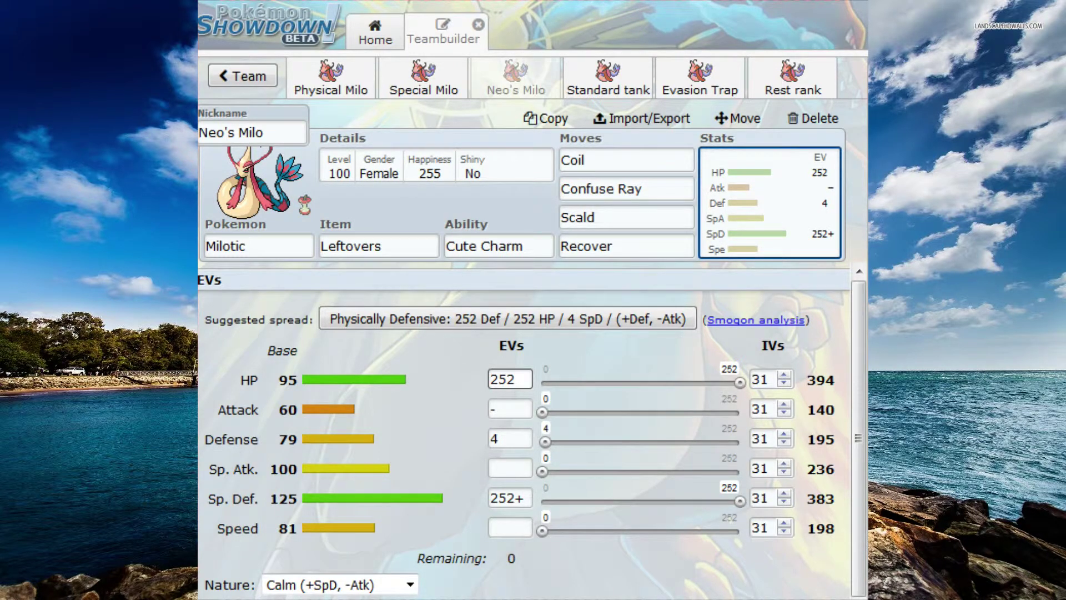
Step: Review the EV fields of Neo's Milo together with its Confuse Ray and Scald moves
{"action": "key", "text": "Tab"}
{"action": "key", "text": "Tab"}
{"action": "key", "text": "Tab"}
{"action": "key", "text": "Tab"}
{"action": "key", "text": "Tab"}
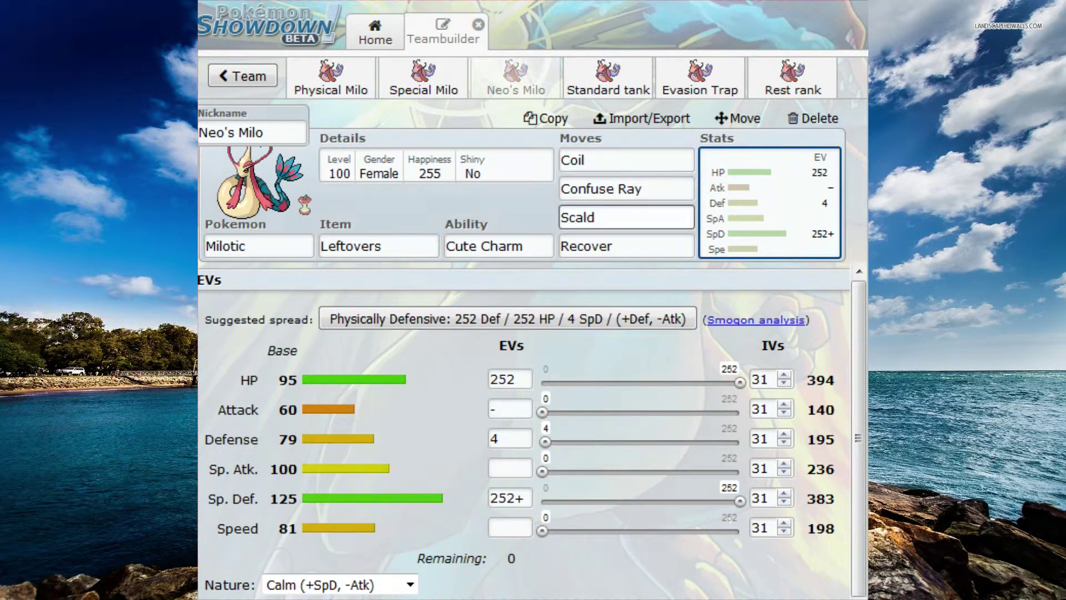
{"action": "left_click", "coordinate": [626, 189]}
{"action": "left_click", "coordinate": [626, 217]}
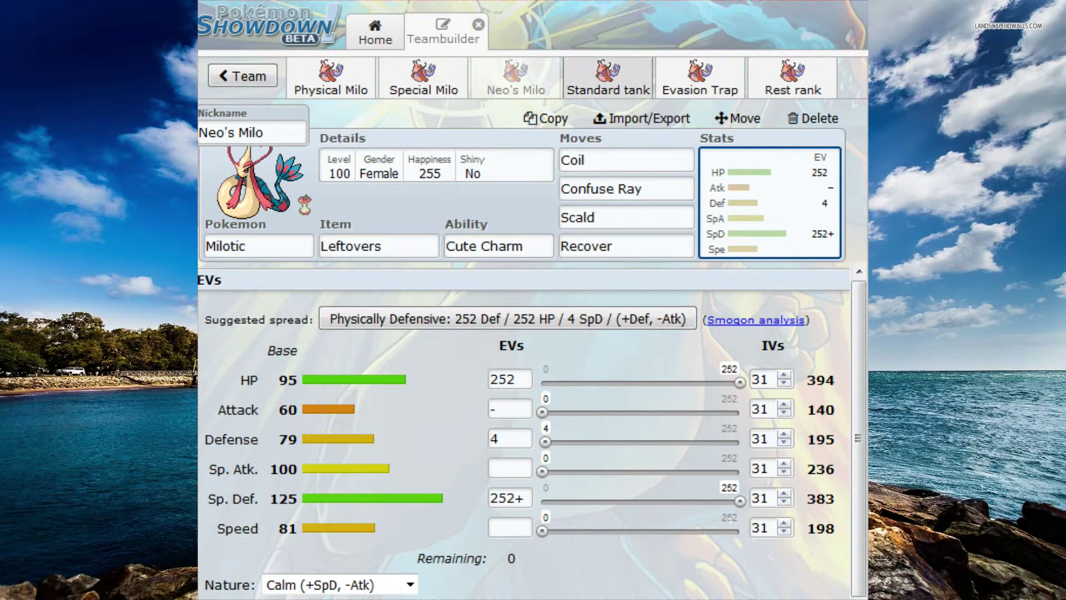
Step: Open the Standard tank set and examine its ability, held item and Ice Beam move
{"action": "left_click", "coordinate": [608, 78]}
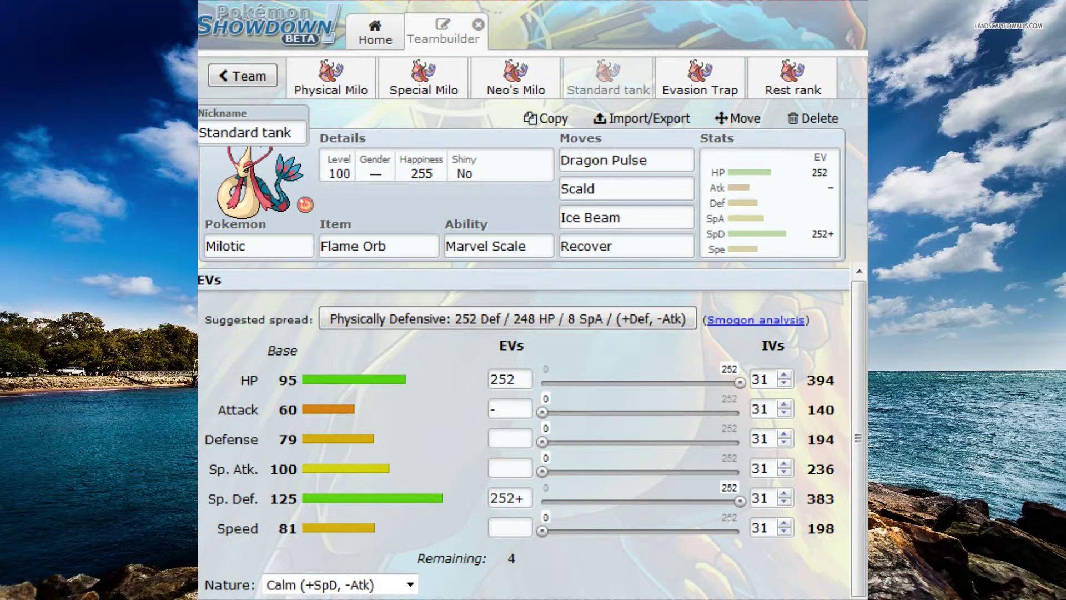
{"action": "left_click", "coordinate": [499, 246]}
{"action": "left_click", "coordinate": [378, 246]}
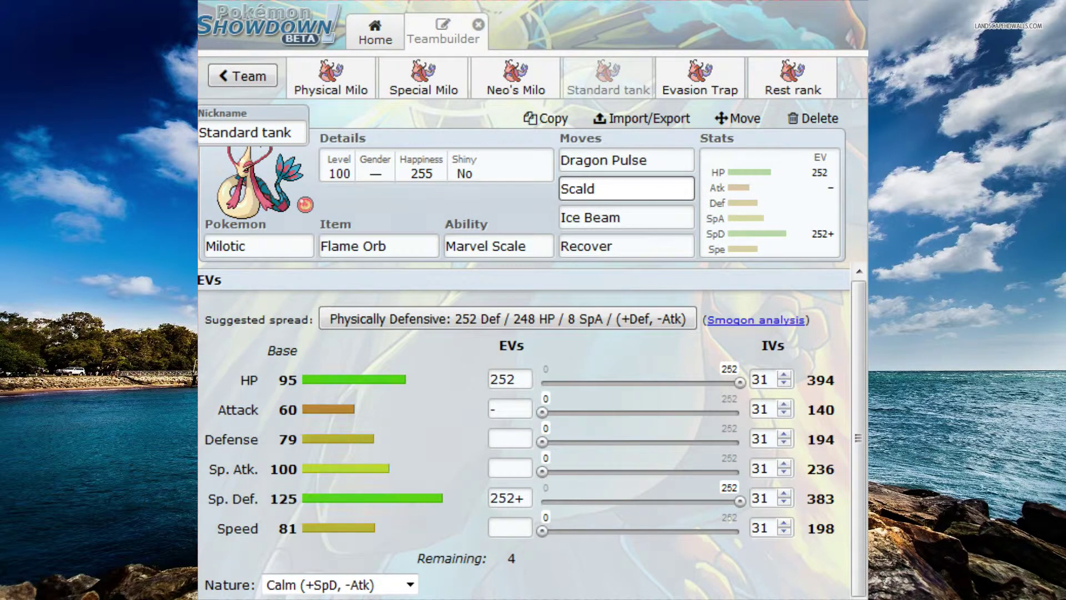
{"action": "left_click", "coordinate": [627, 217]}
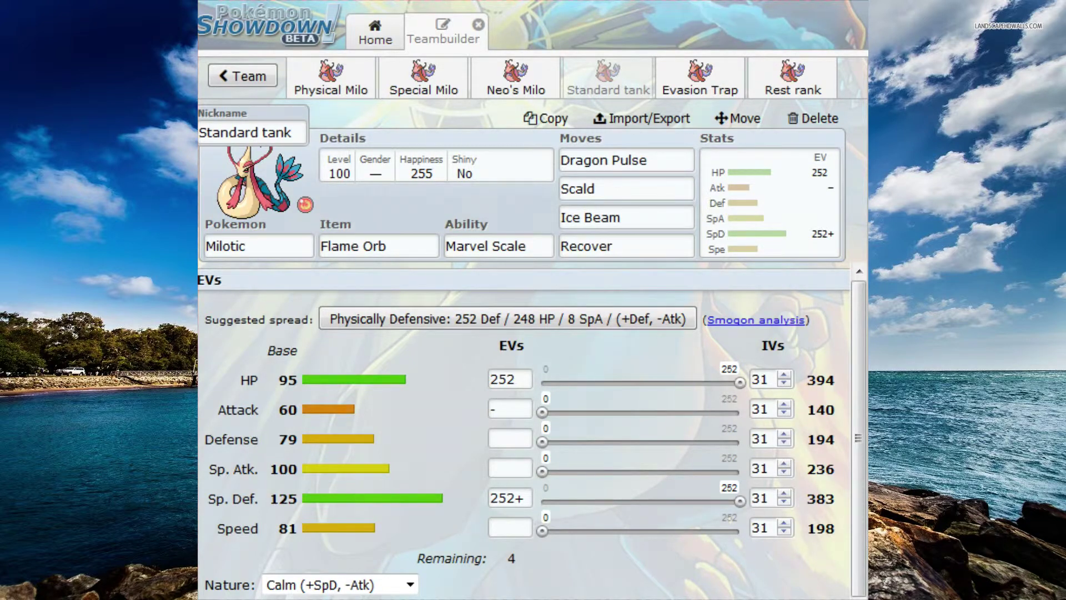
Step: Compare the Neo's Milo and Standard tank sets by switching between them
{"action": "left_click", "coordinate": [515, 77]}
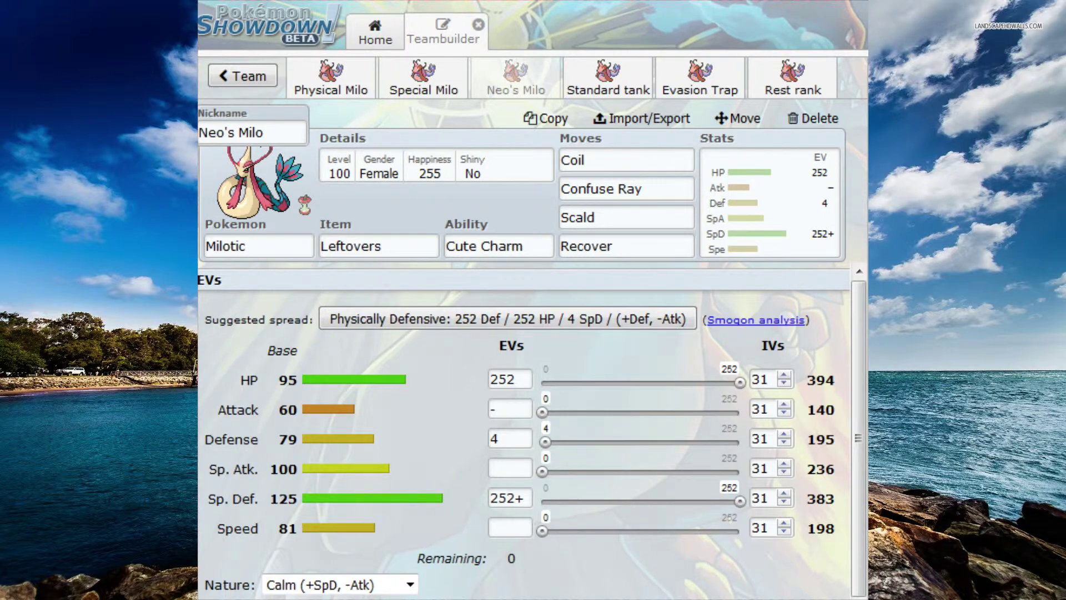
{"action": "left_click", "coordinate": [608, 78]}
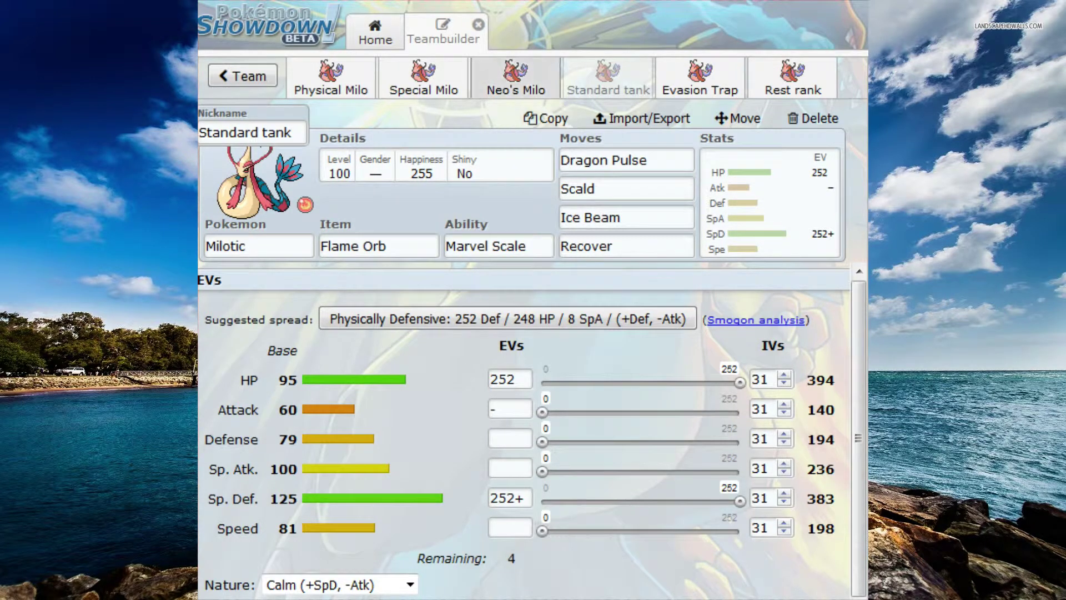
{"action": "left_click", "coordinate": [516, 78]}
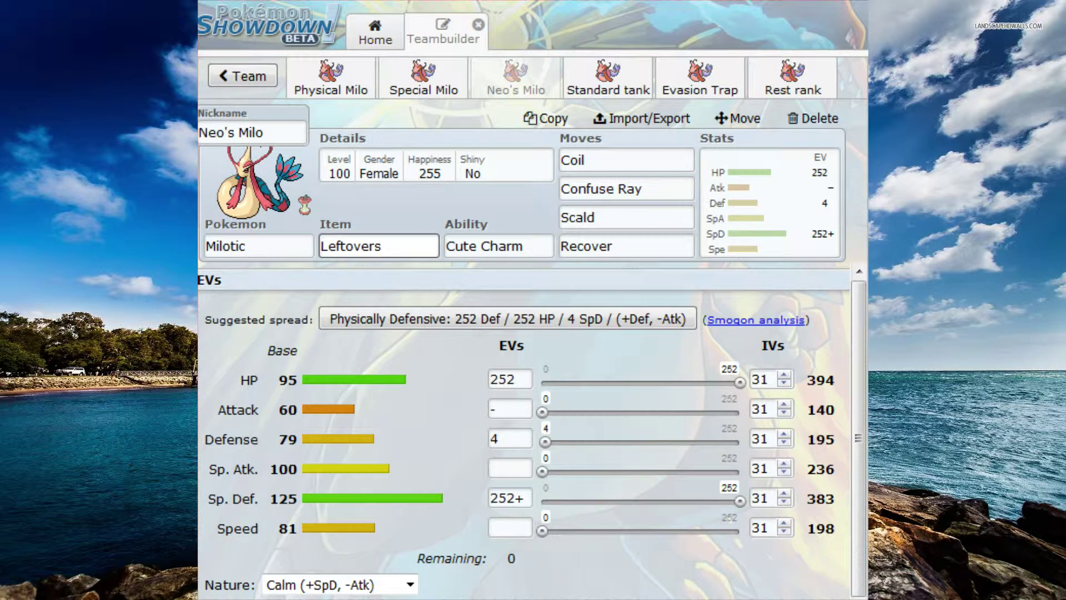
{"action": "left_click", "coordinate": [608, 78]}
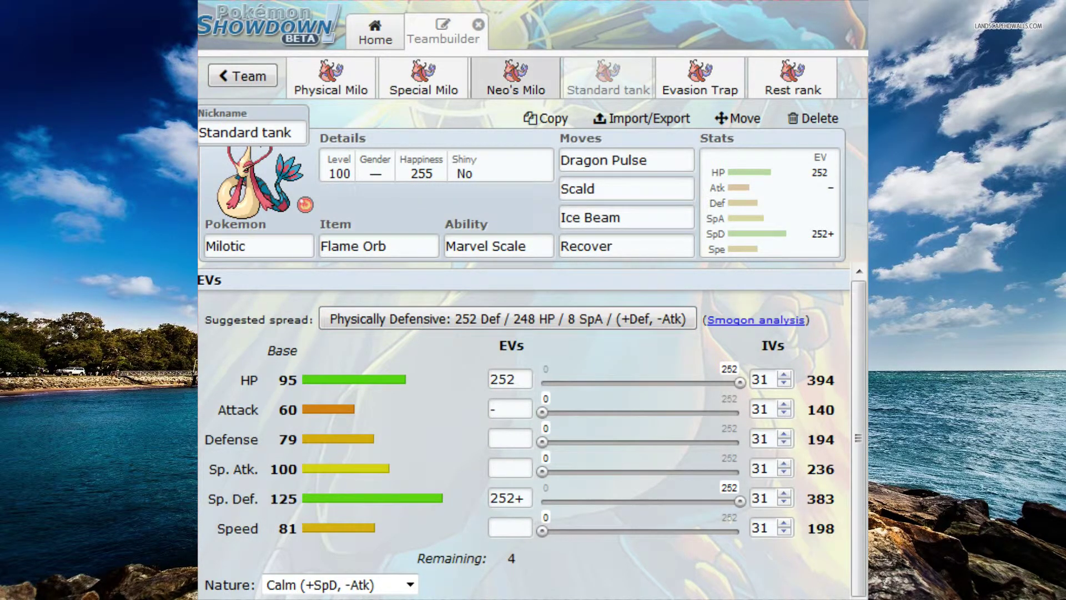
{"action": "left_click", "coordinate": [515, 78]}
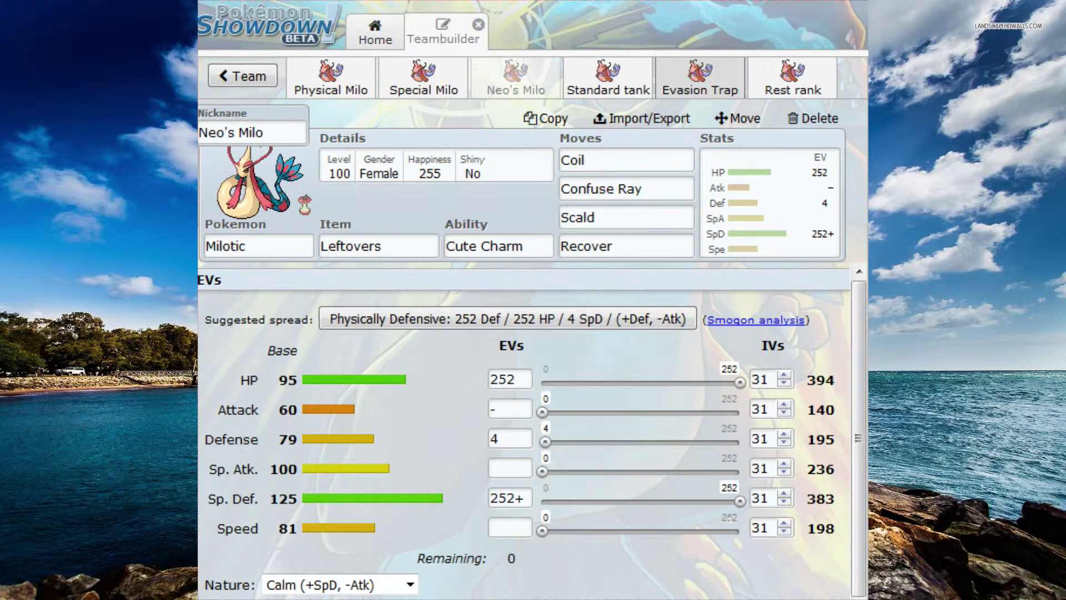
Step: Open the Evasion Trap set and examine its ability, held item, four moves and details
{"action": "left_click", "coordinate": [700, 78]}
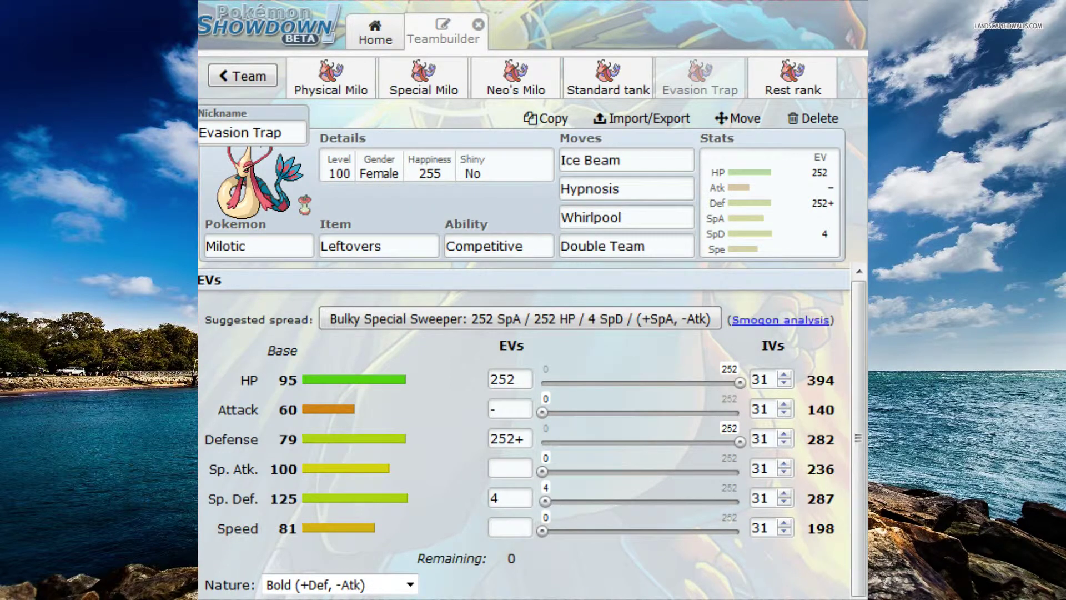
{"action": "left_click", "coordinate": [499, 246]}
{"action": "left_click", "coordinate": [378, 246]}
{"action": "left_click", "coordinate": [627, 160]}
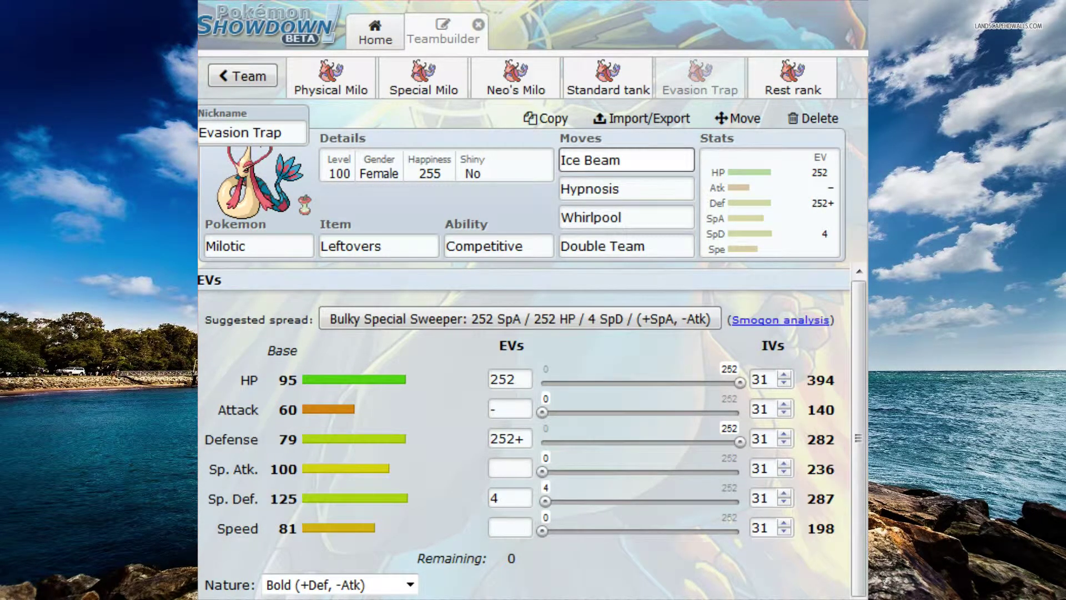
{"action": "left_click", "coordinate": [626, 189]}
{"action": "left_click", "coordinate": [626, 218]}
{"action": "left_click", "coordinate": [626, 246]}
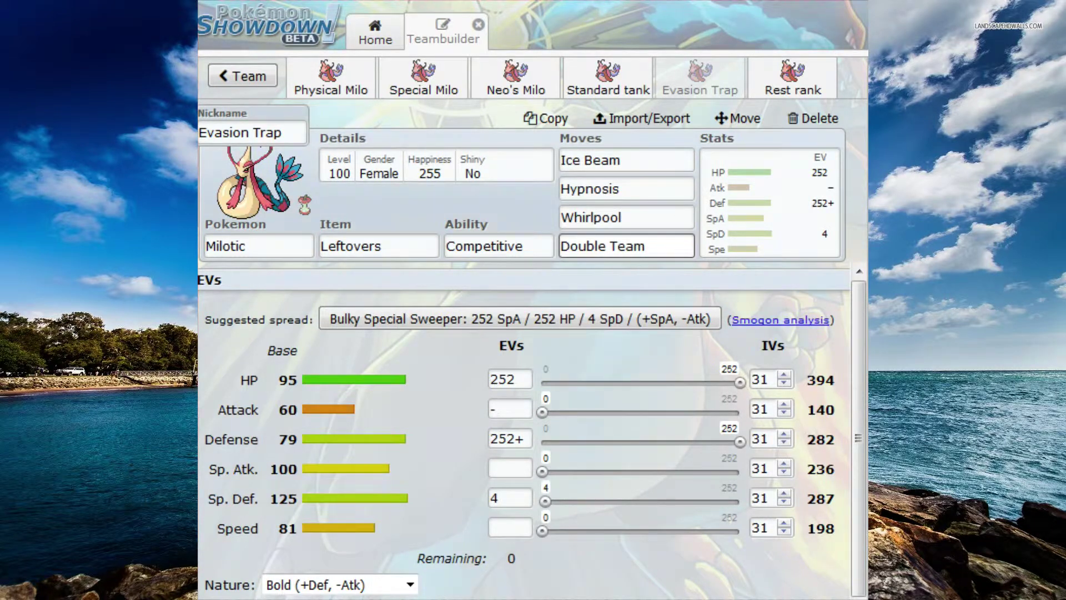
{"action": "left_click", "coordinate": [436, 164]}
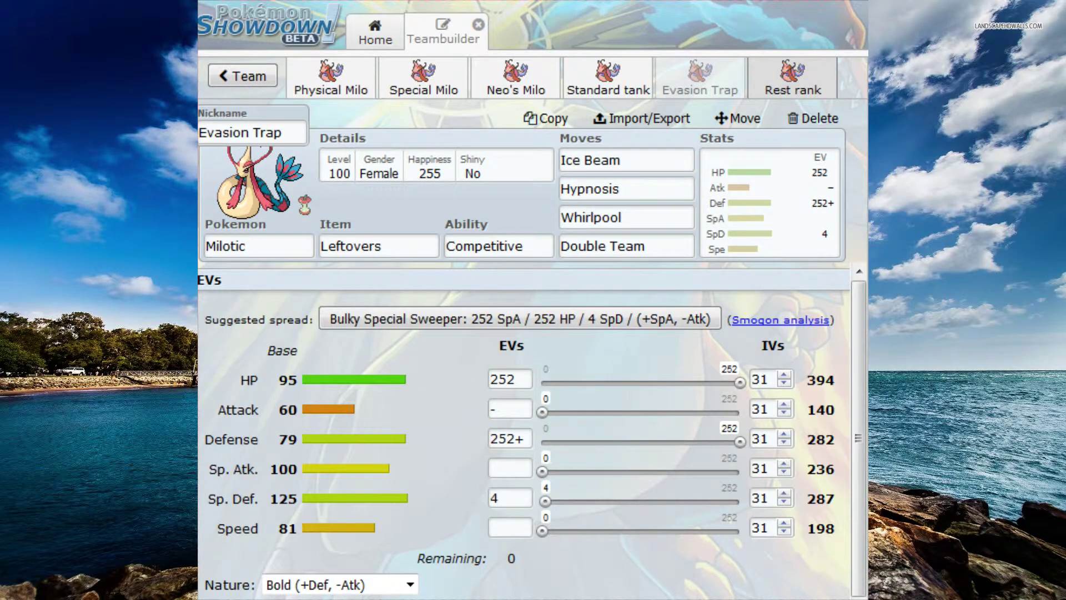
Step: Open the Rest rank set and correct its nickname to "Rest tank"
{"action": "left_click", "coordinate": [793, 78]}
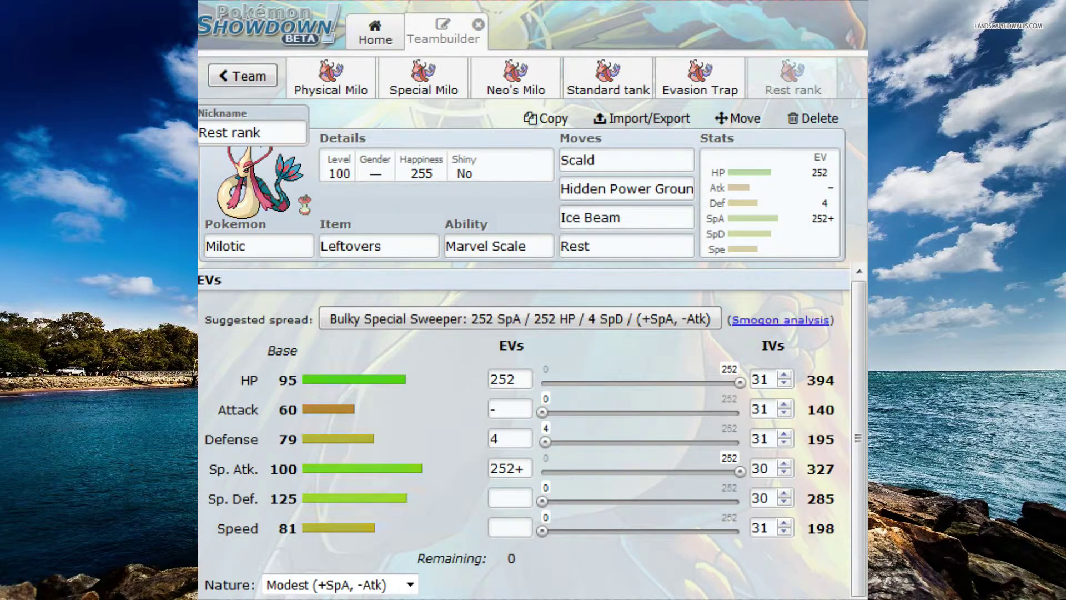
{"action": "left_click", "coordinate": [236, 132]}
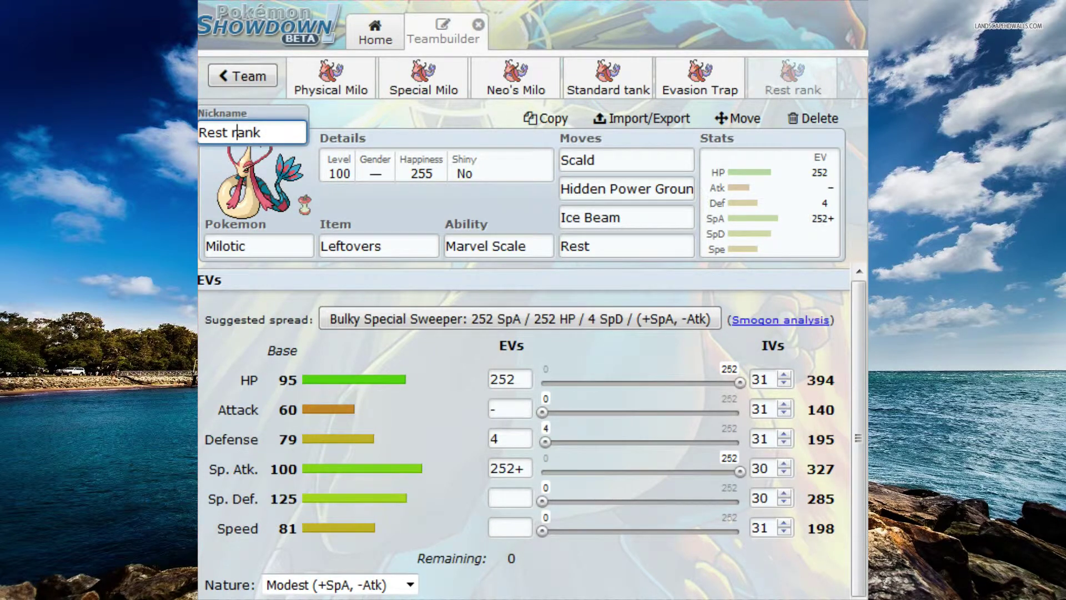
{"action": "key", "text": "BackSpace"}
{"action": "type", "text": "t"}
{"action": "key", "text": "Return"}
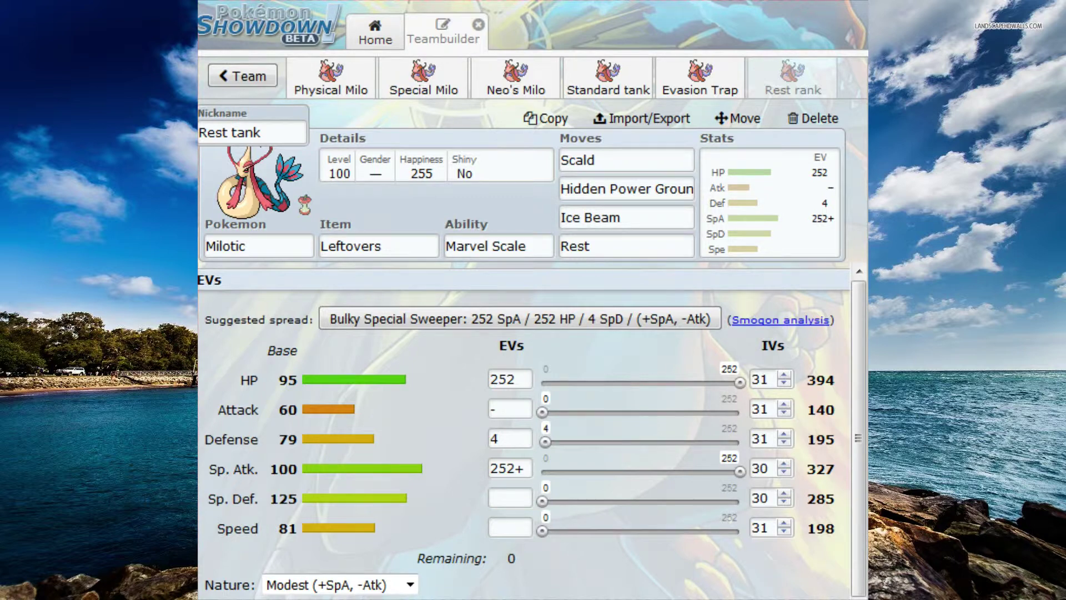
Step: Examine the Rest tank set's held item, ability and four moves
{"action": "left_click", "coordinate": [378, 246]}
{"action": "left_click", "coordinate": [499, 246]}
{"action": "left_click", "coordinate": [626, 160]}
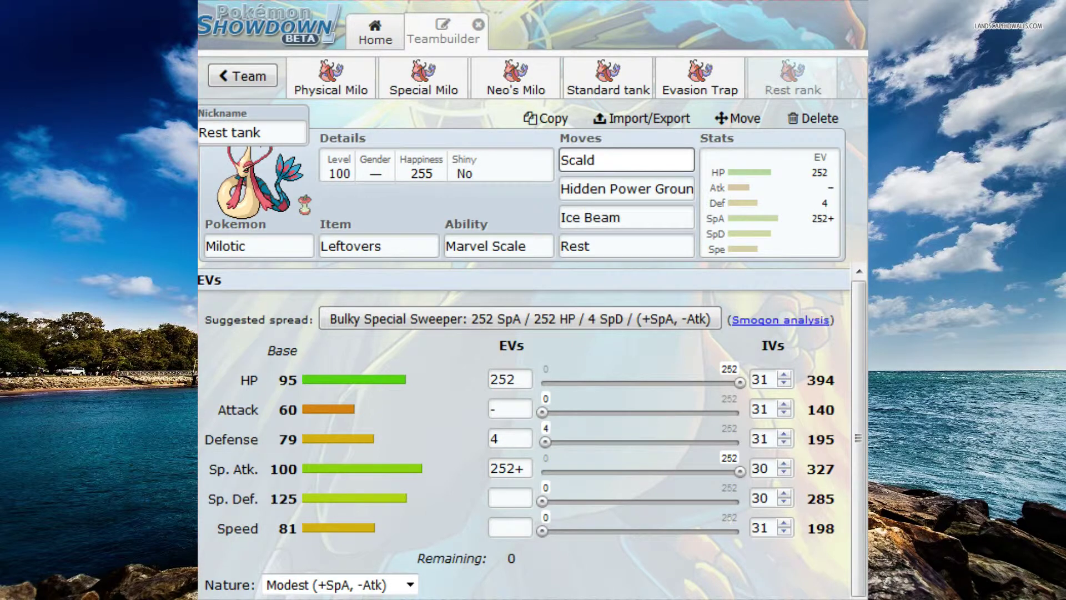
{"action": "left_click", "coordinate": [627, 217]}
{"action": "left_click", "coordinate": [626, 189]}
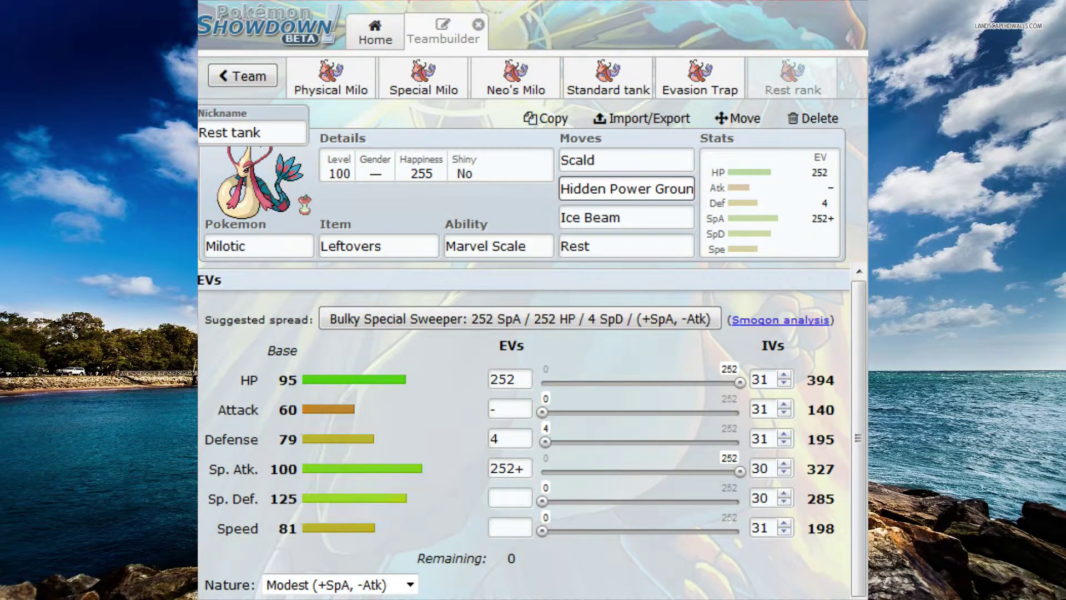
{"action": "left_click", "coordinate": [626, 217]}
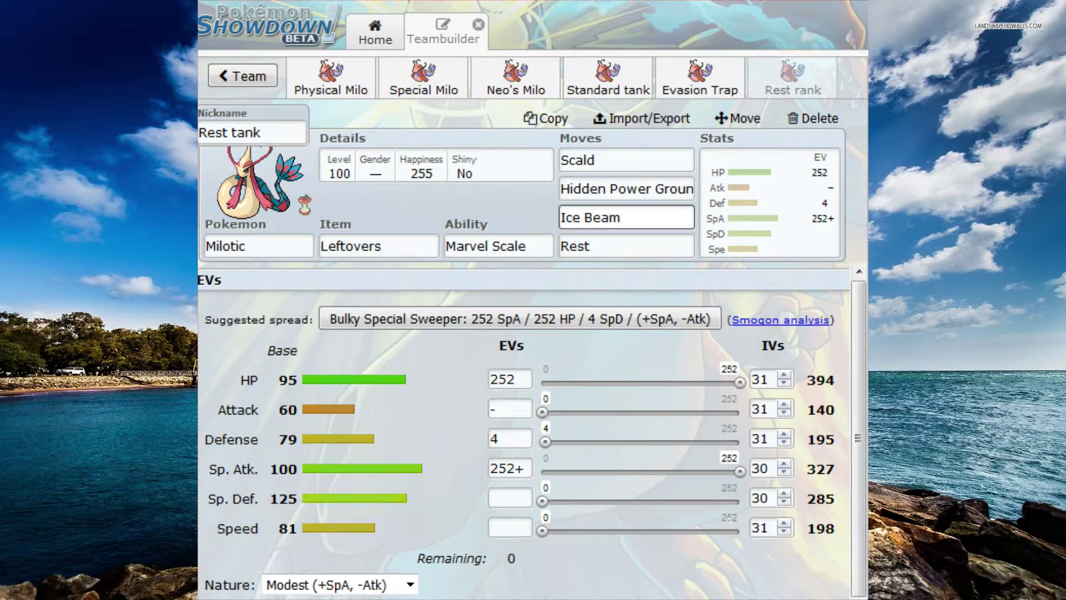
{"action": "key", "text": "Tab"}
{"action": "left_click", "coordinate": [498, 246]}
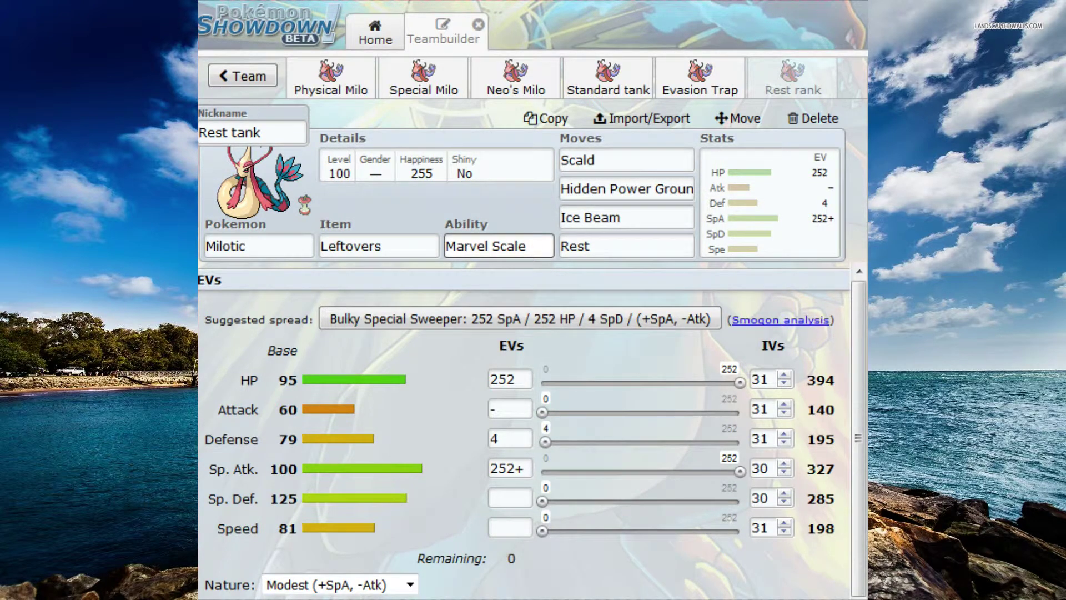
{"action": "left_click", "coordinate": [626, 246]}
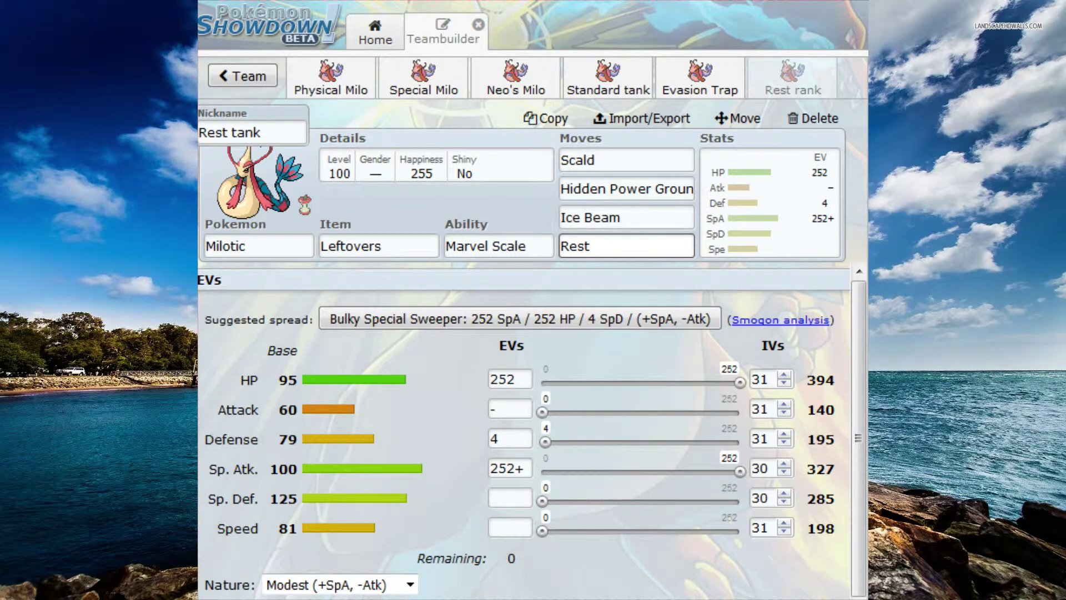
{"action": "left_click", "coordinate": [498, 245]}
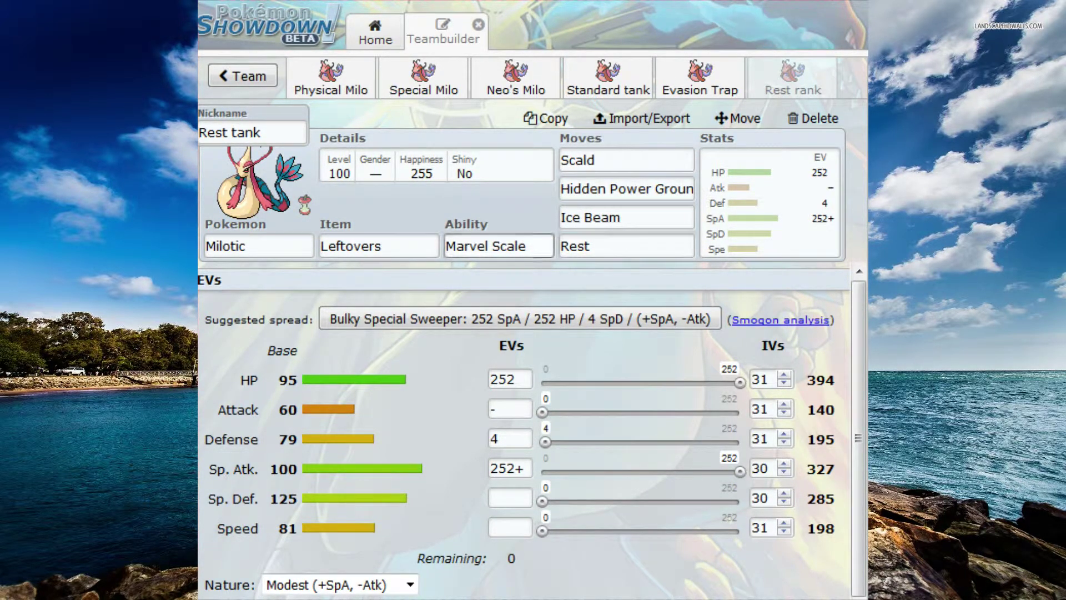
Step: Examine the Rest tank set's suggested spread, Special Attack EVs and Ice Beam move
{"action": "left_click", "coordinate": [520, 319]}
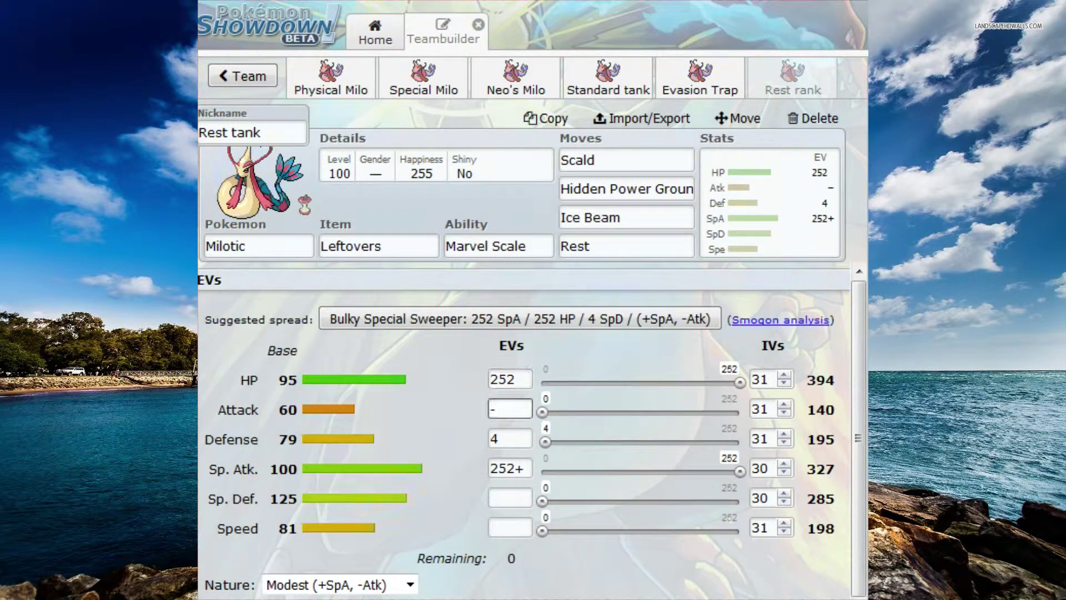
{"action": "left_click", "coordinate": [510, 468]}
{"action": "left_click", "coordinate": [627, 217]}
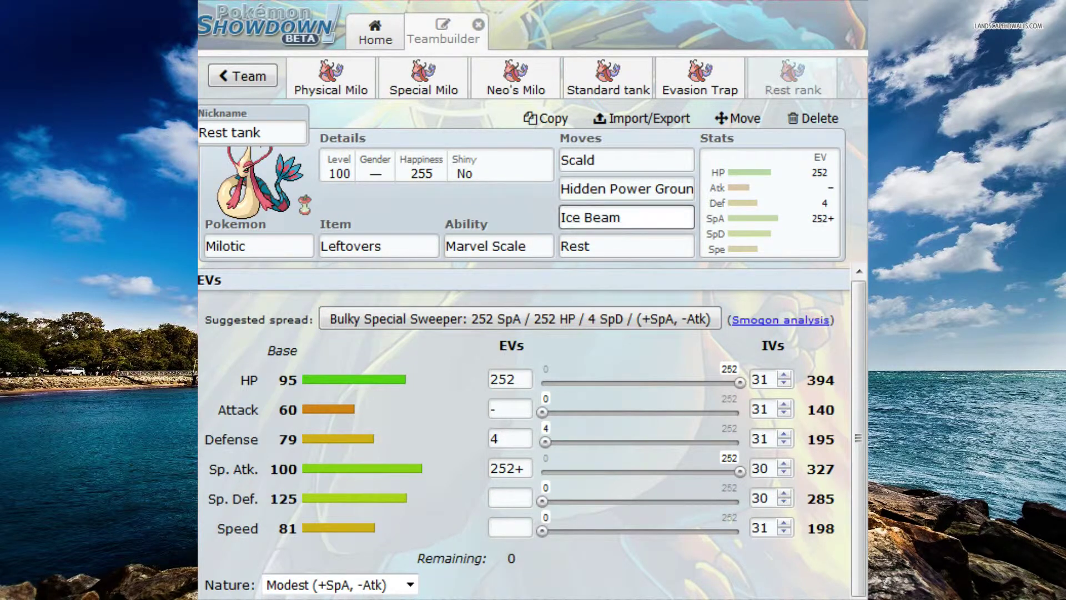